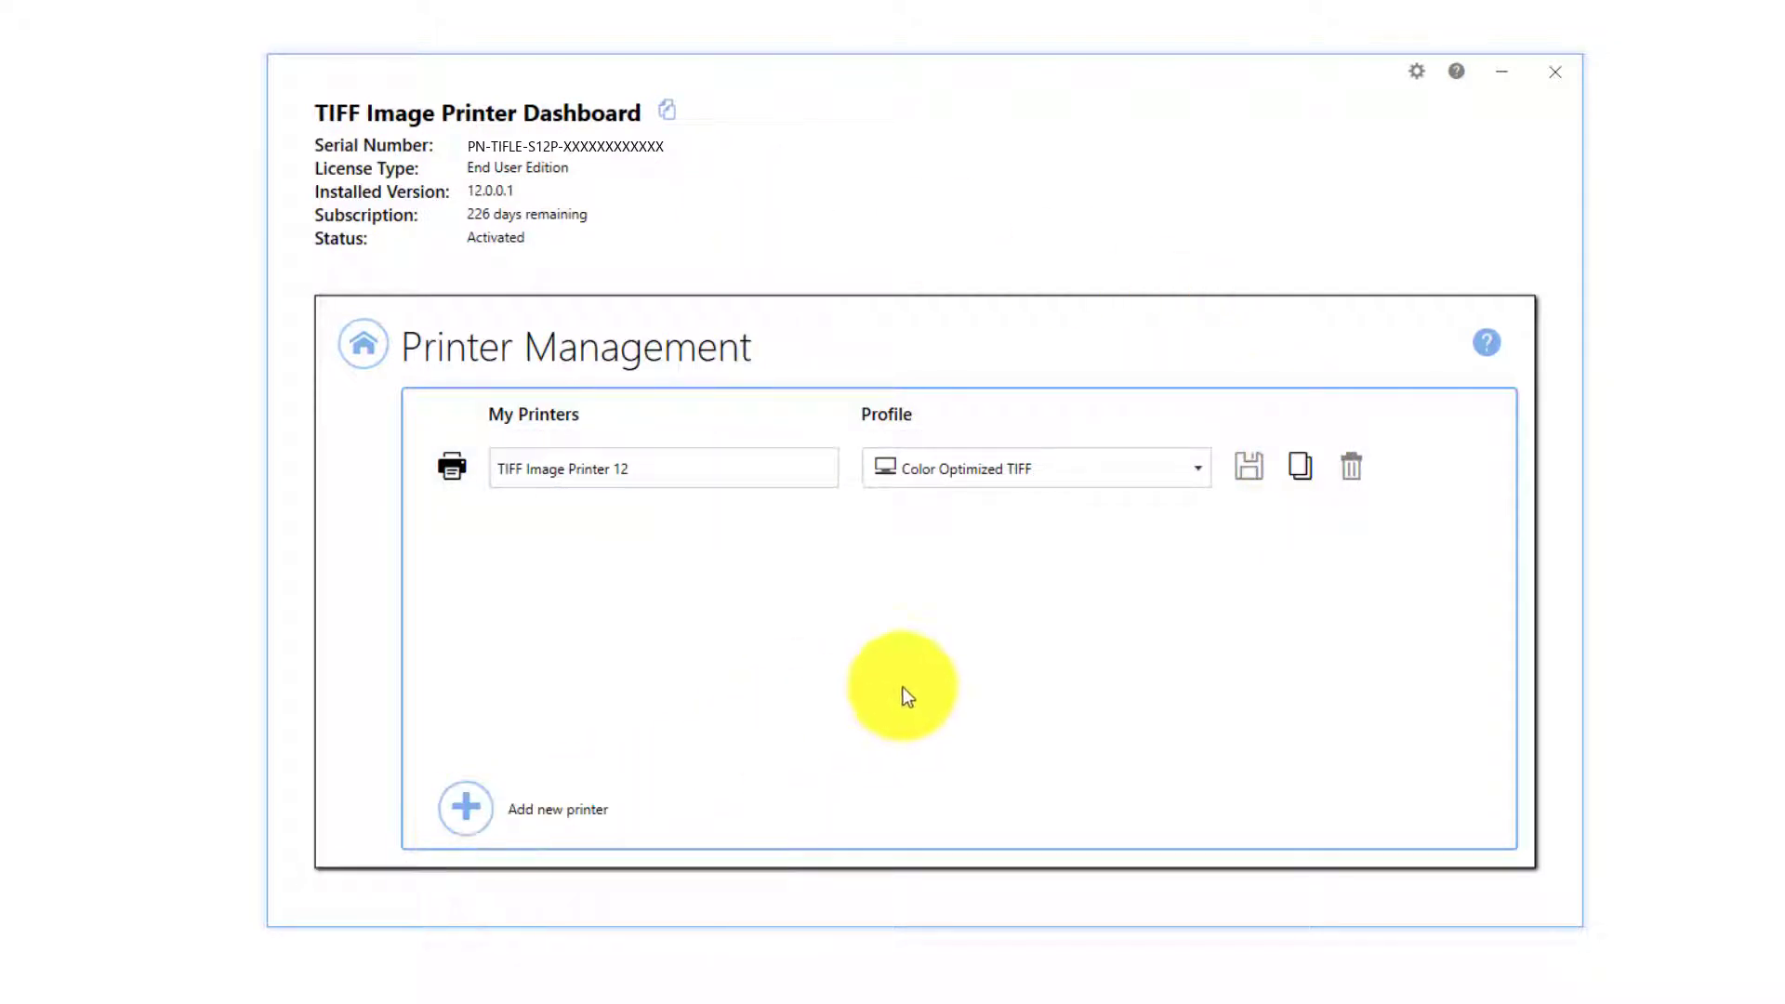
# Step: Reveal the profile choices Color Optimized TIFF, Fax TIFF and Monochrome TIFF for TIFF Image Printer 12
pyautogui.click(678, 472)
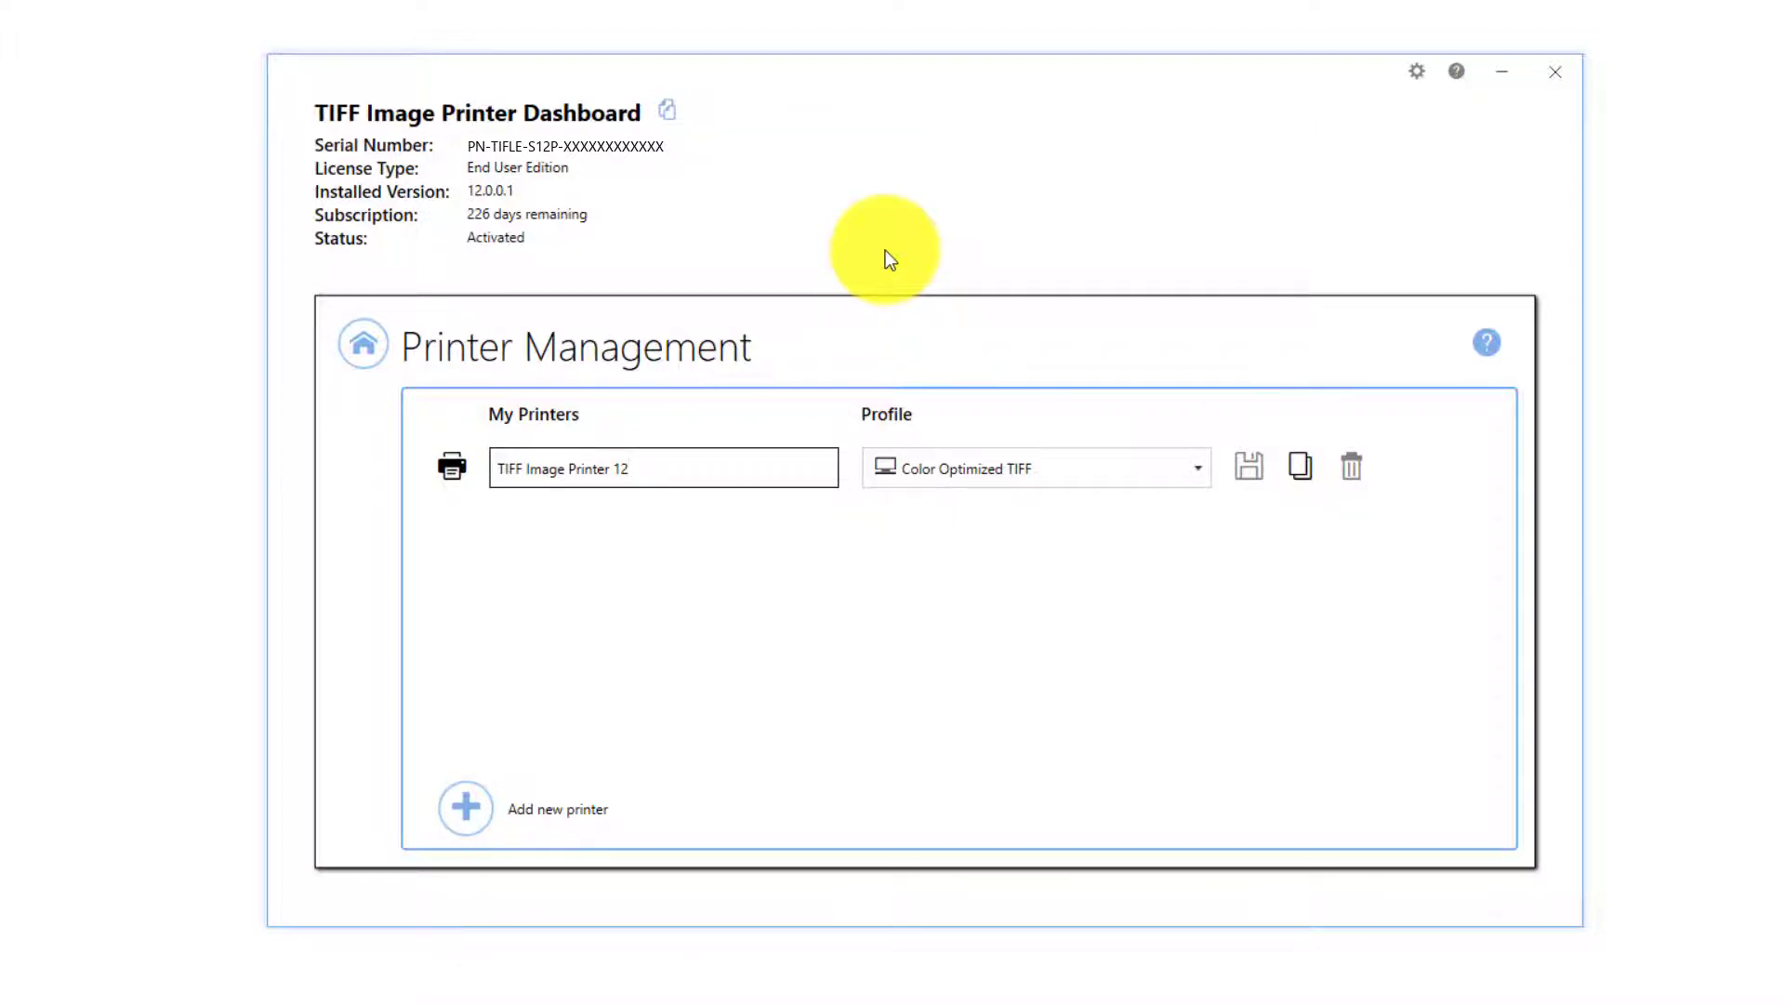
pyautogui.click(1197, 471)
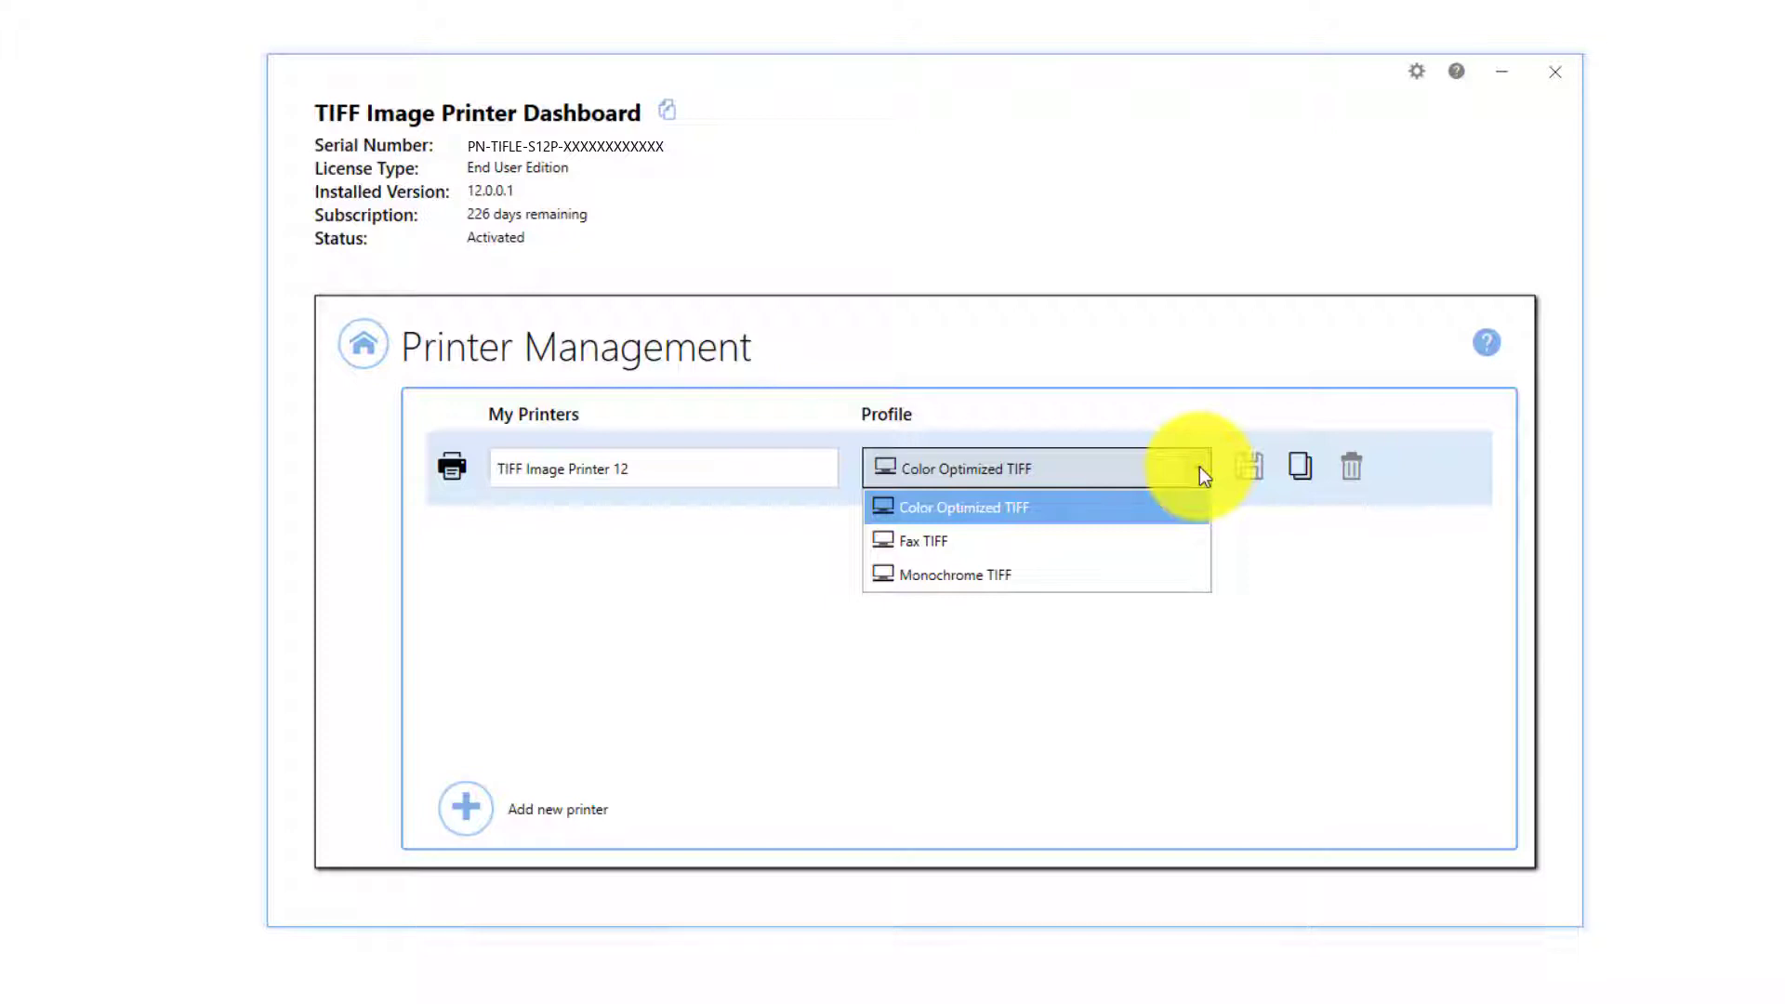
# Step: Dismiss the profile list so the printer keeps Color Optimized TIFF
pyautogui.click(873, 230)
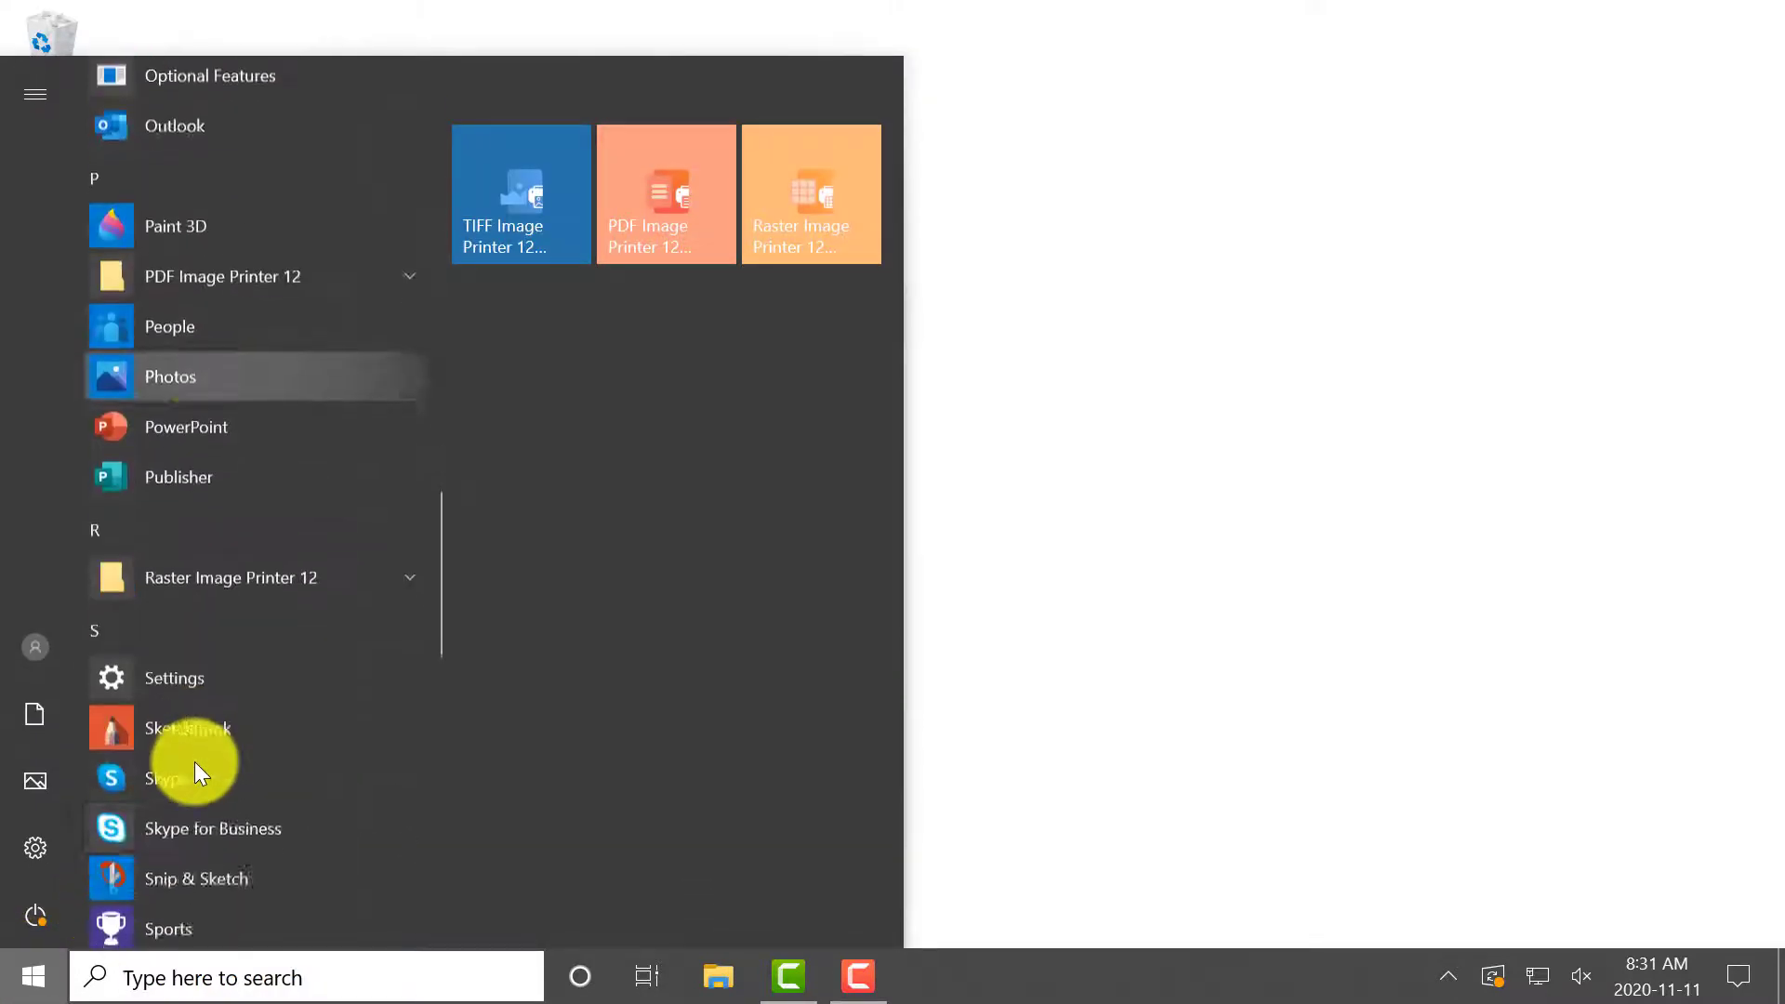
pyautogui.scroll(-5, 194, 762)
# Step: Expand the TIFF, Raster and PDF Image Printer 12 Start folders and launch the PDF dashboard
pyautogui.click(231, 595)
pyautogui.scroll(2, 227, 645)
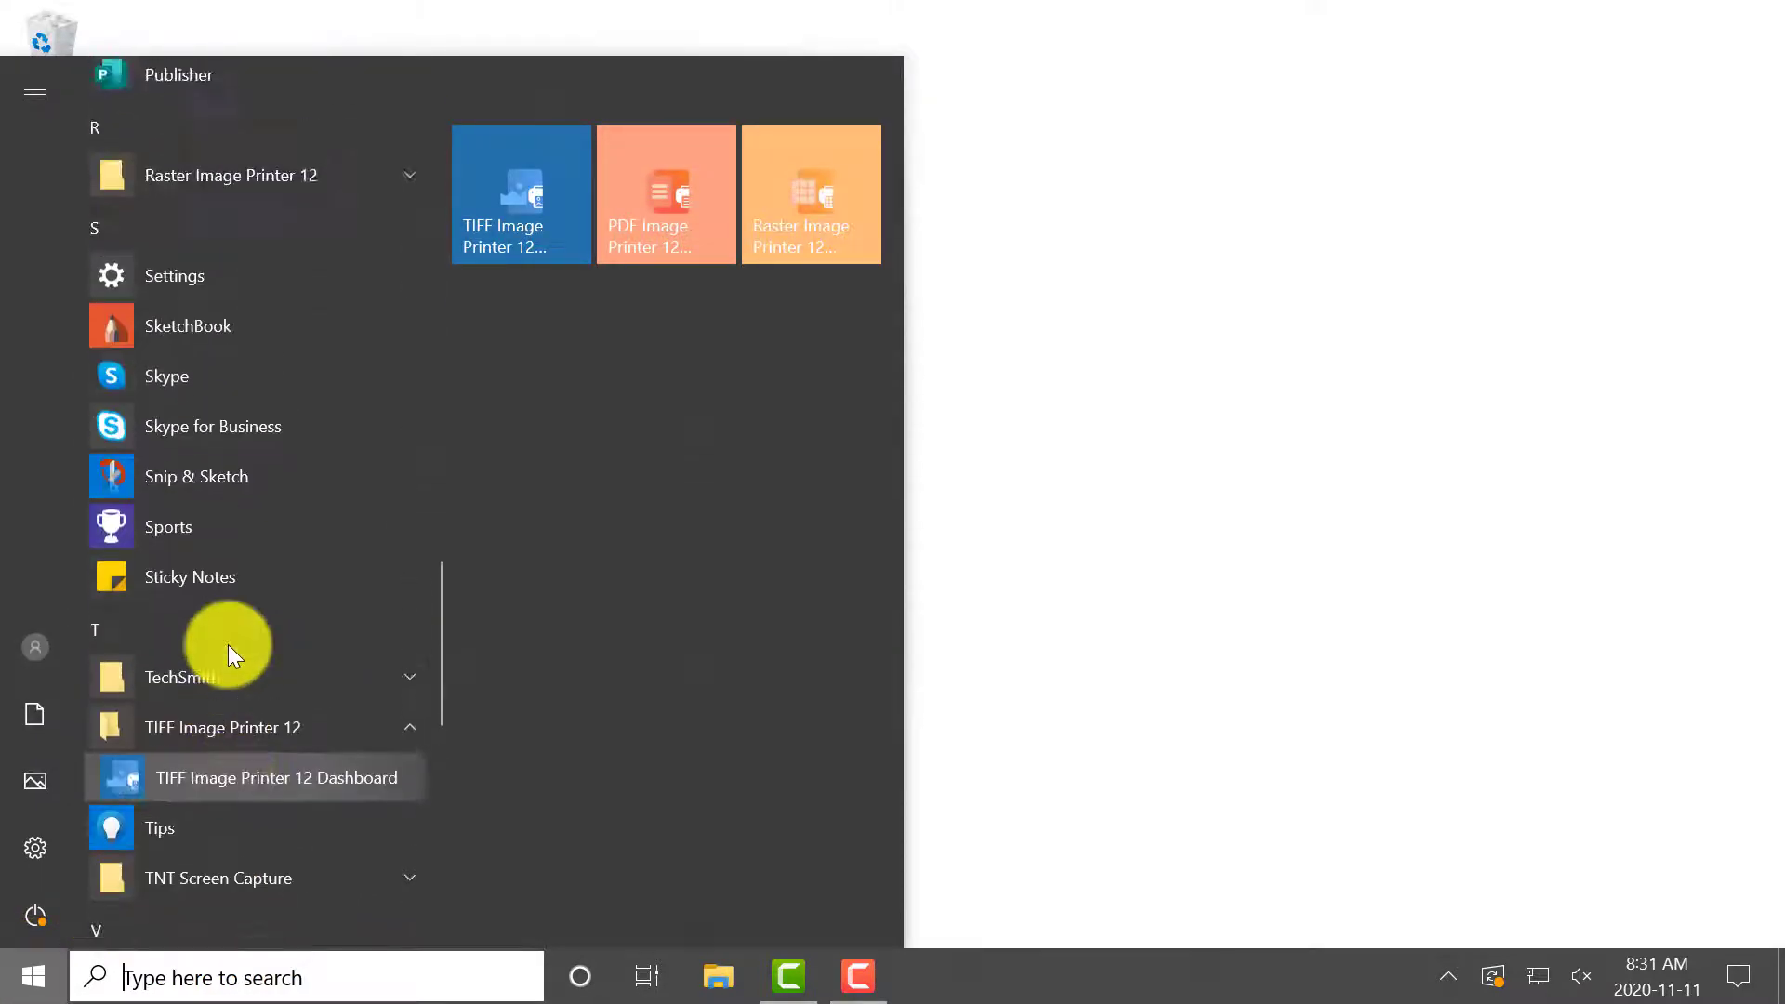
pyautogui.scroll(2, 250, 316)
pyautogui.click(250, 317)
pyautogui.scroll(1, 230, 355)
pyautogui.scroll(3, 231, 354)
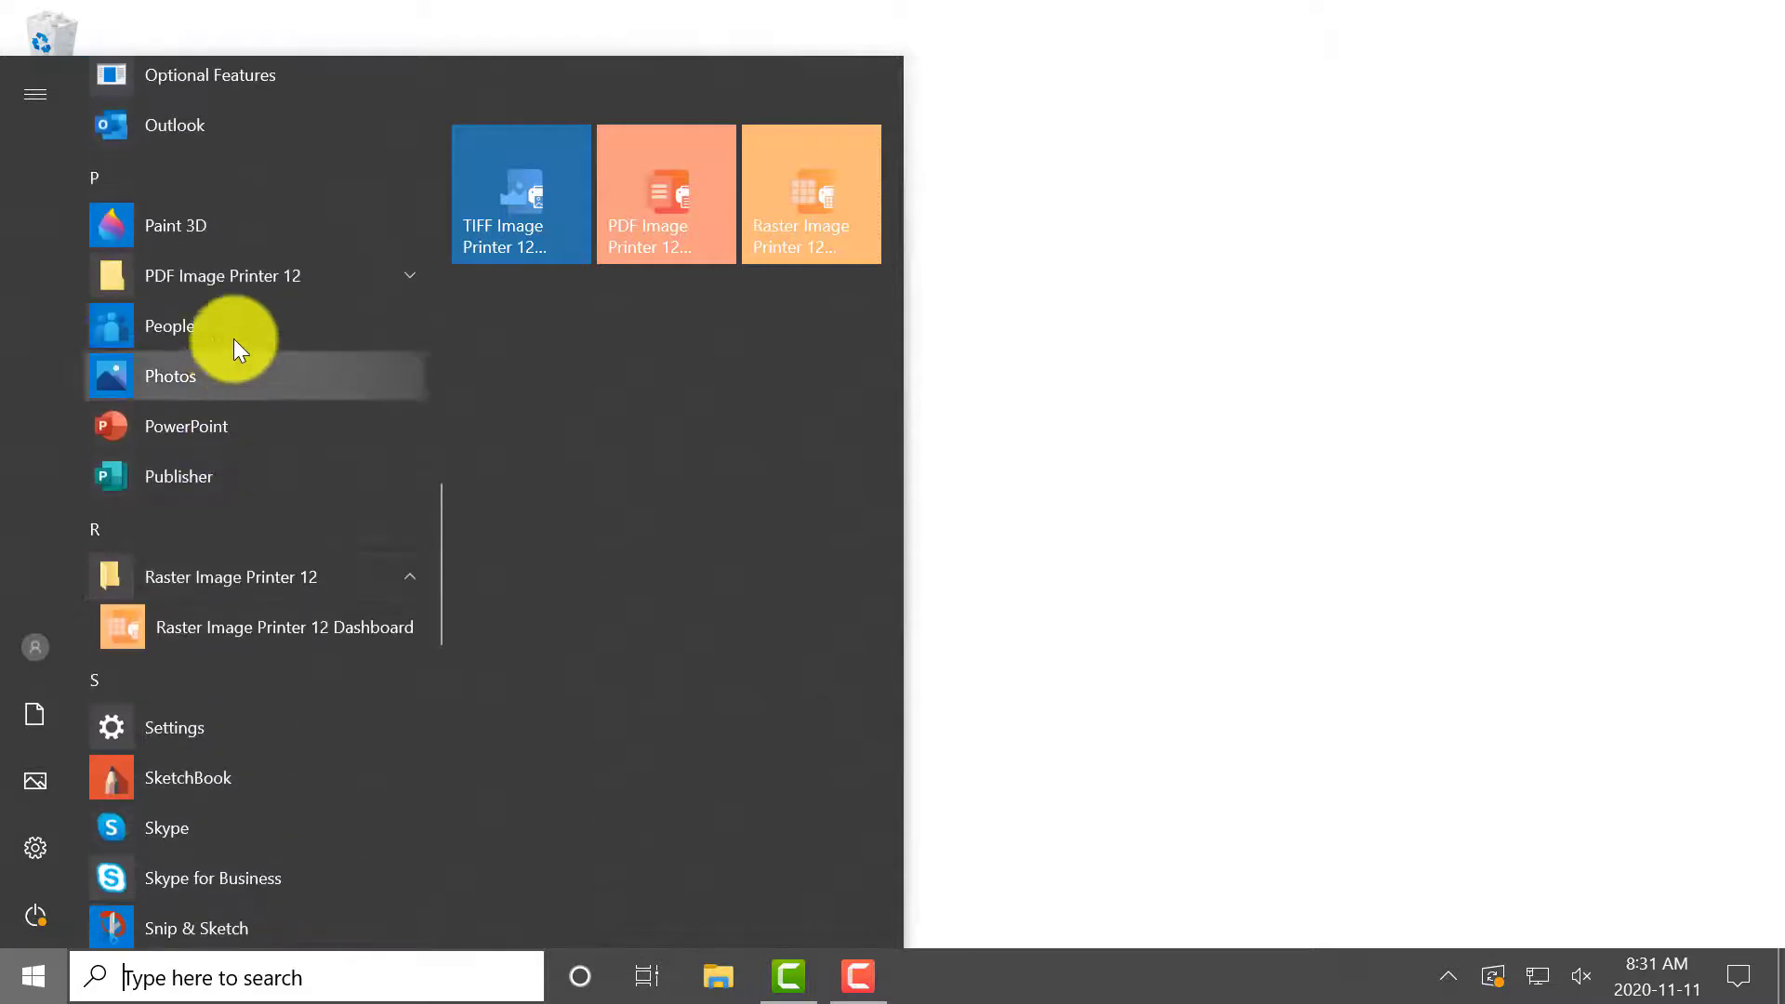
pyautogui.click(233, 280)
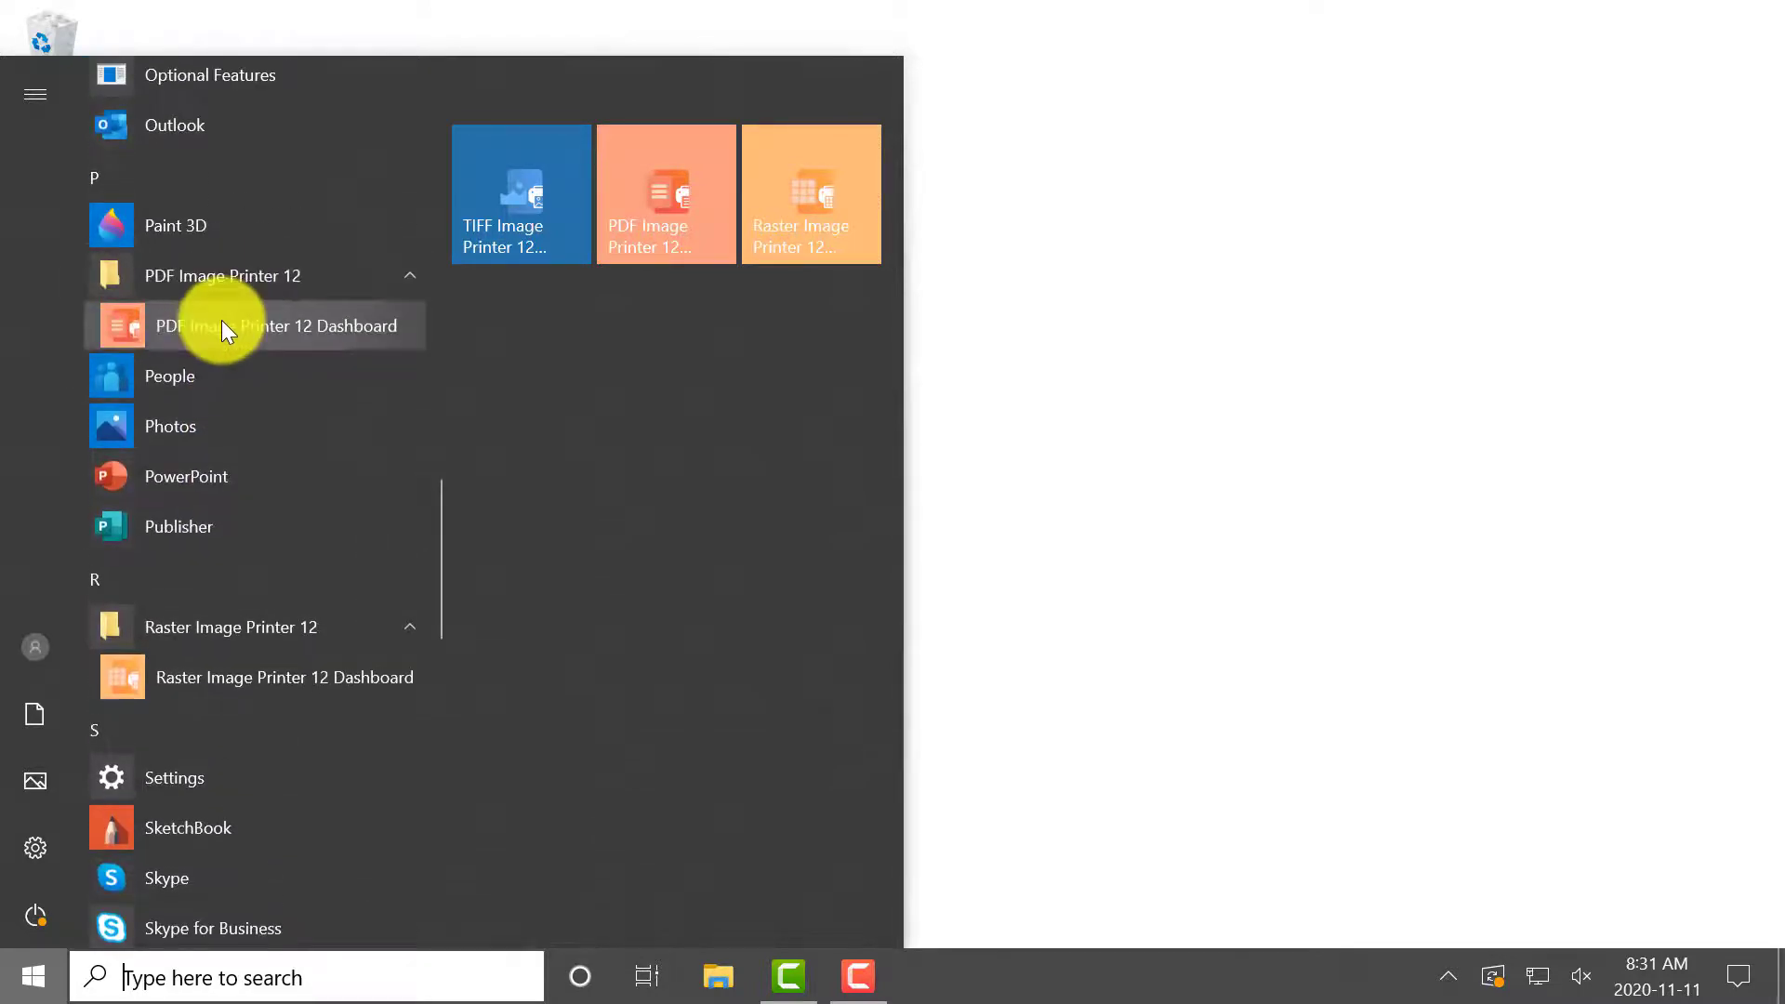
pyautogui.click(222, 326)
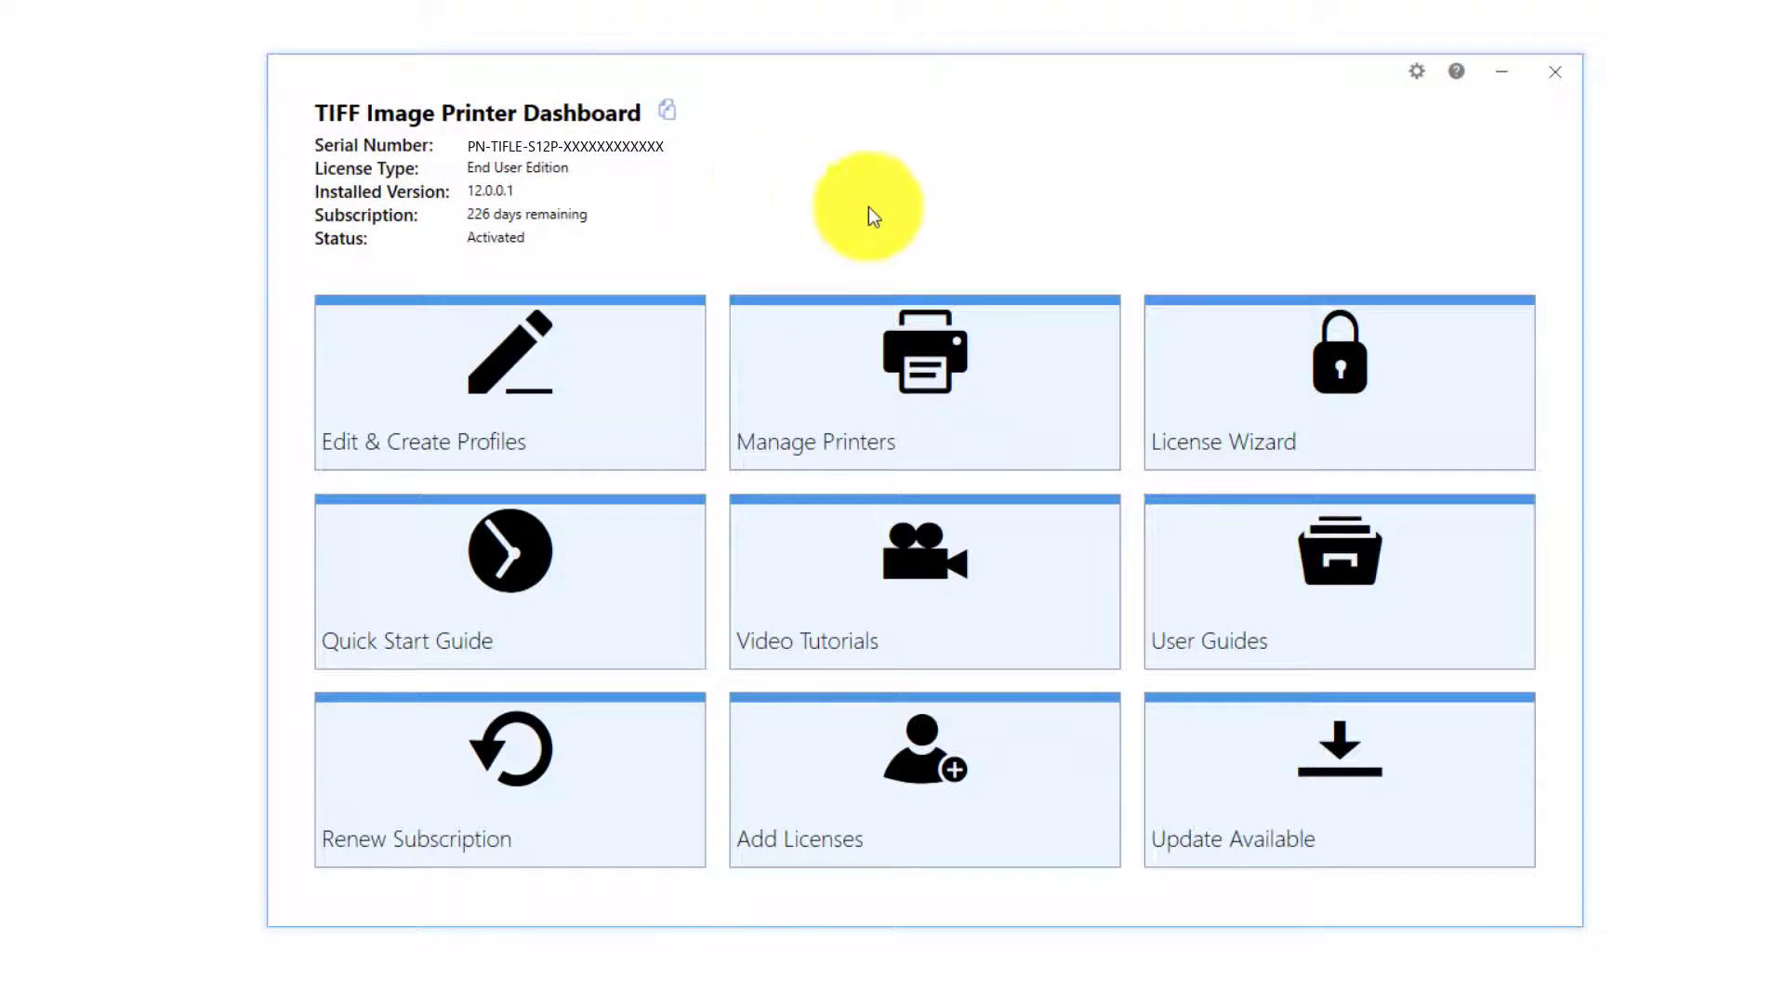
# Step: Go to Printer Management listing TIFF Image Printer 12 with Color Optimized TIFF
pyautogui.click(1039, 377)
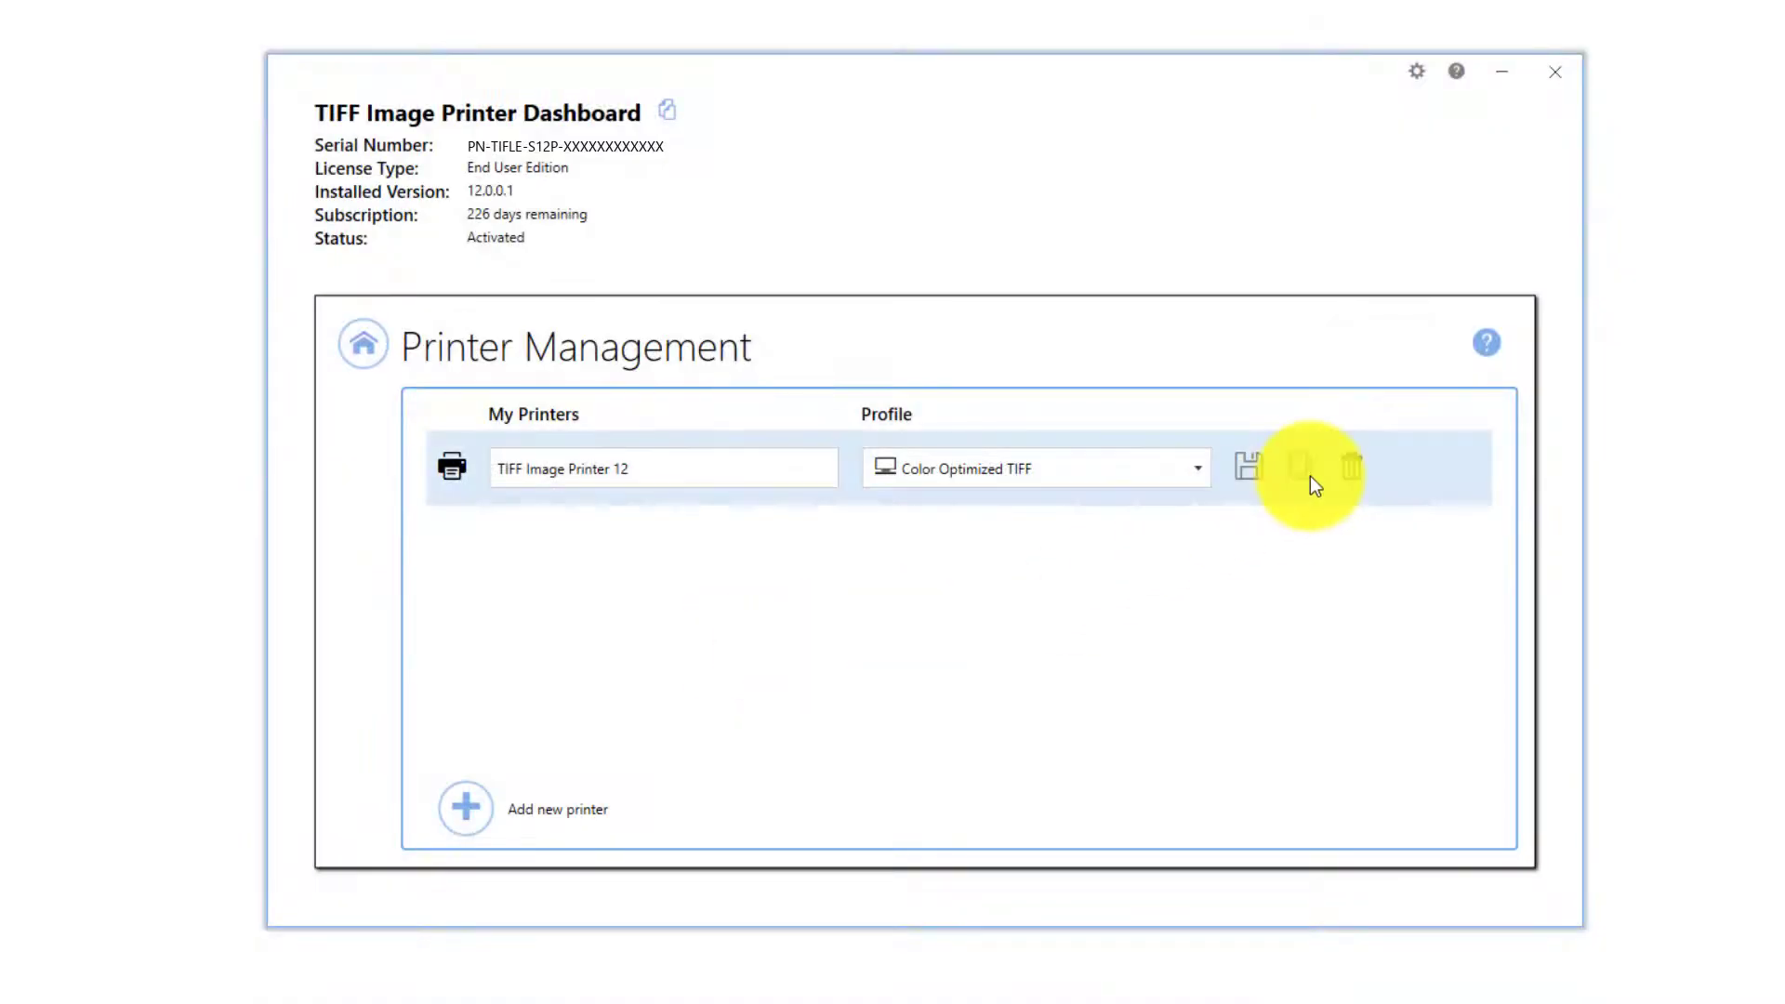
# Step: Copy TIFF Image Printer 12 as 'TIFF Image Printer 12 - Black & White' with Monochrome TIFF and save it
pyautogui.click(1300, 467)
pyautogui.moveTo(678, 546); pyautogui.dragTo(667, 546)
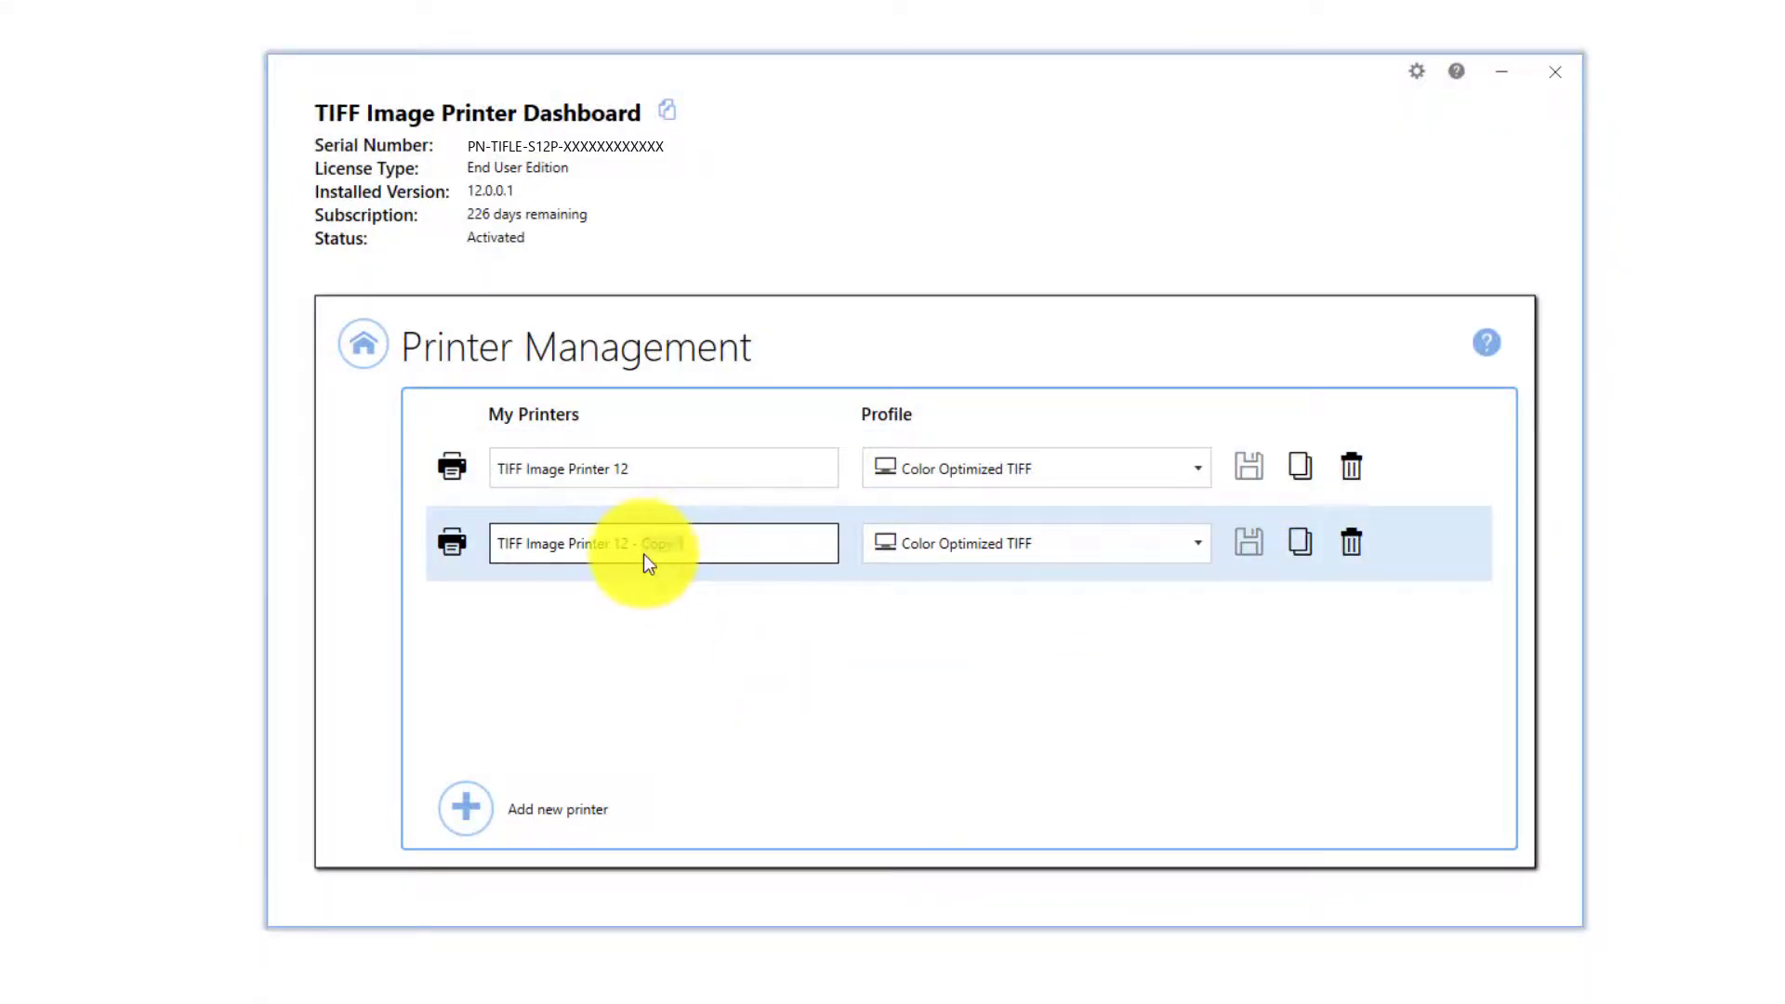
pyautogui.write('Black & White')
pyautogui.click(1189, 542)
pyautogui.click(978, 650)
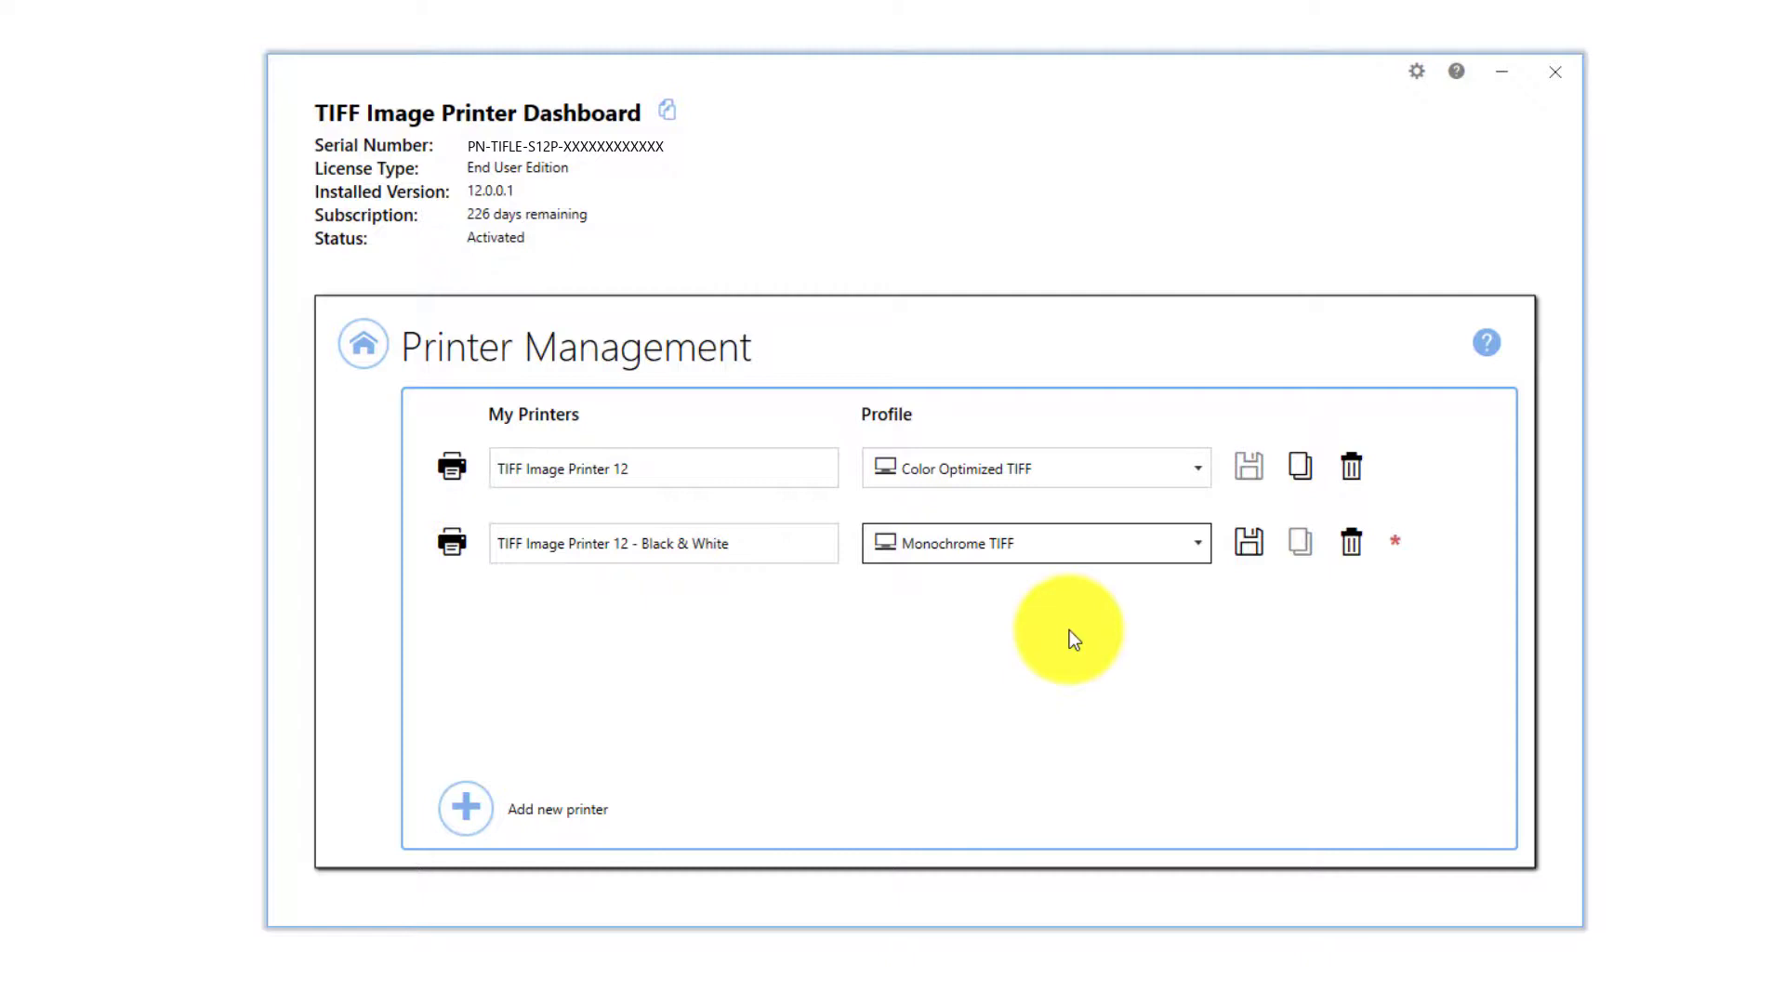
pyautogui.click(1249, 543)
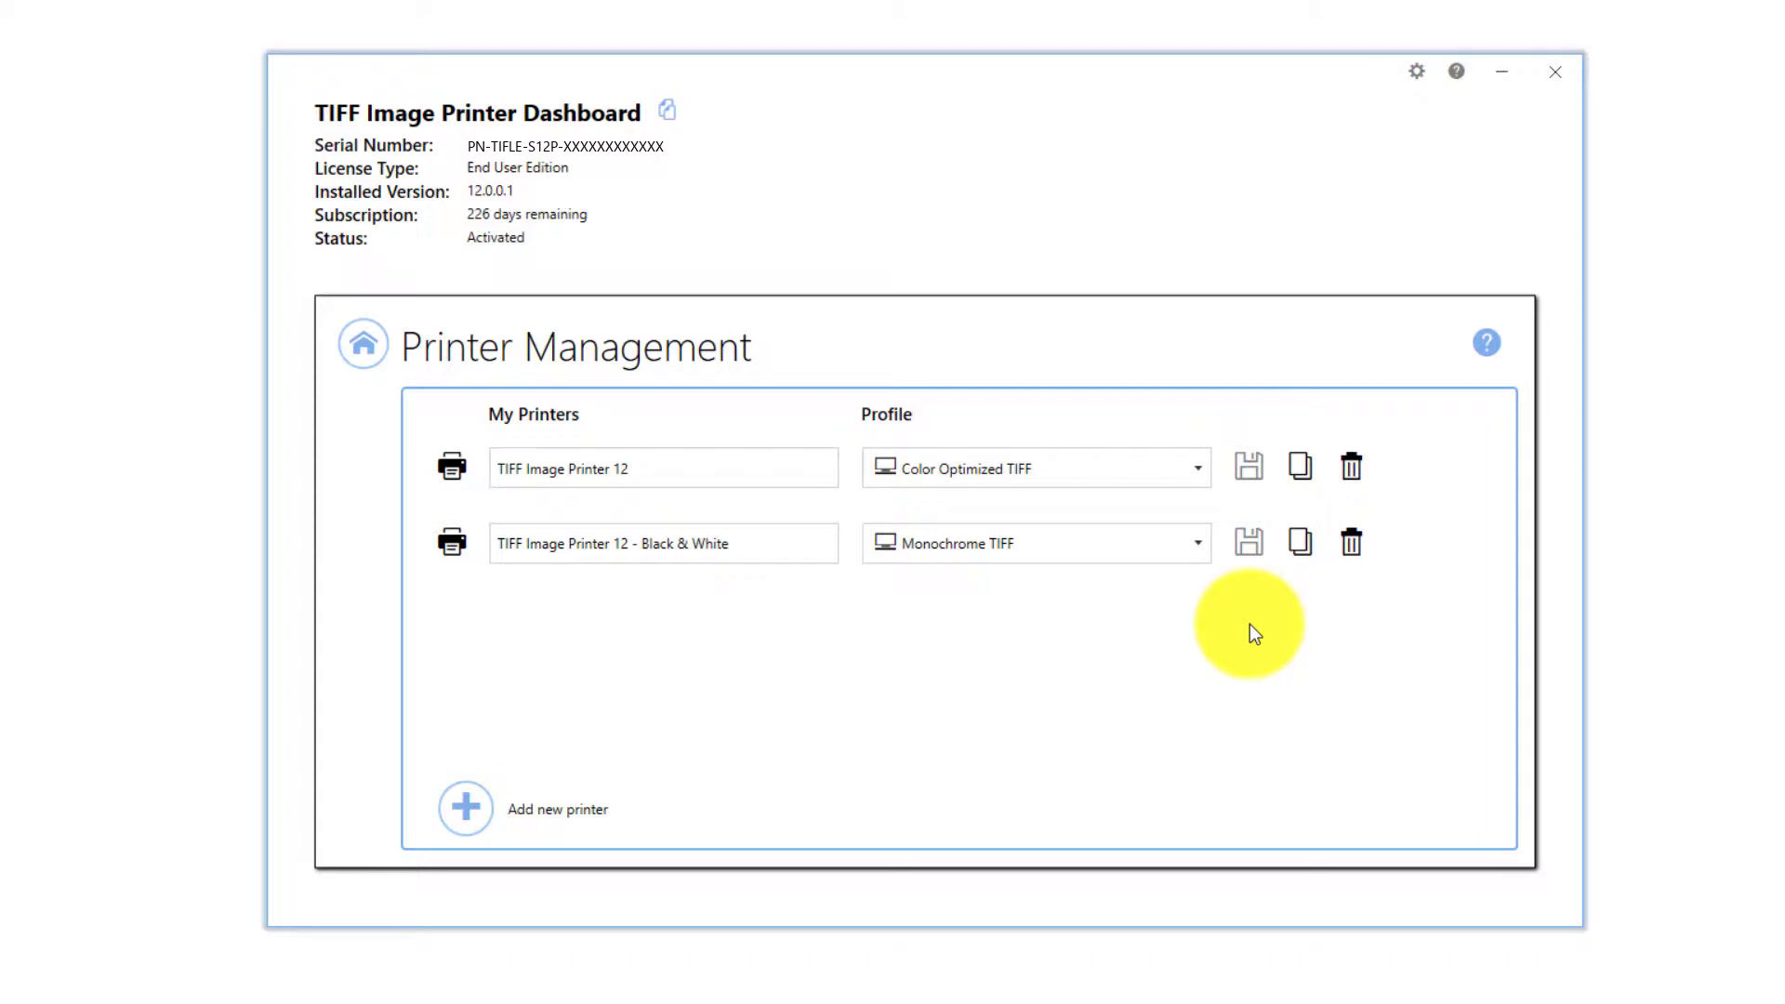
pyautogui.click(1357, 551)
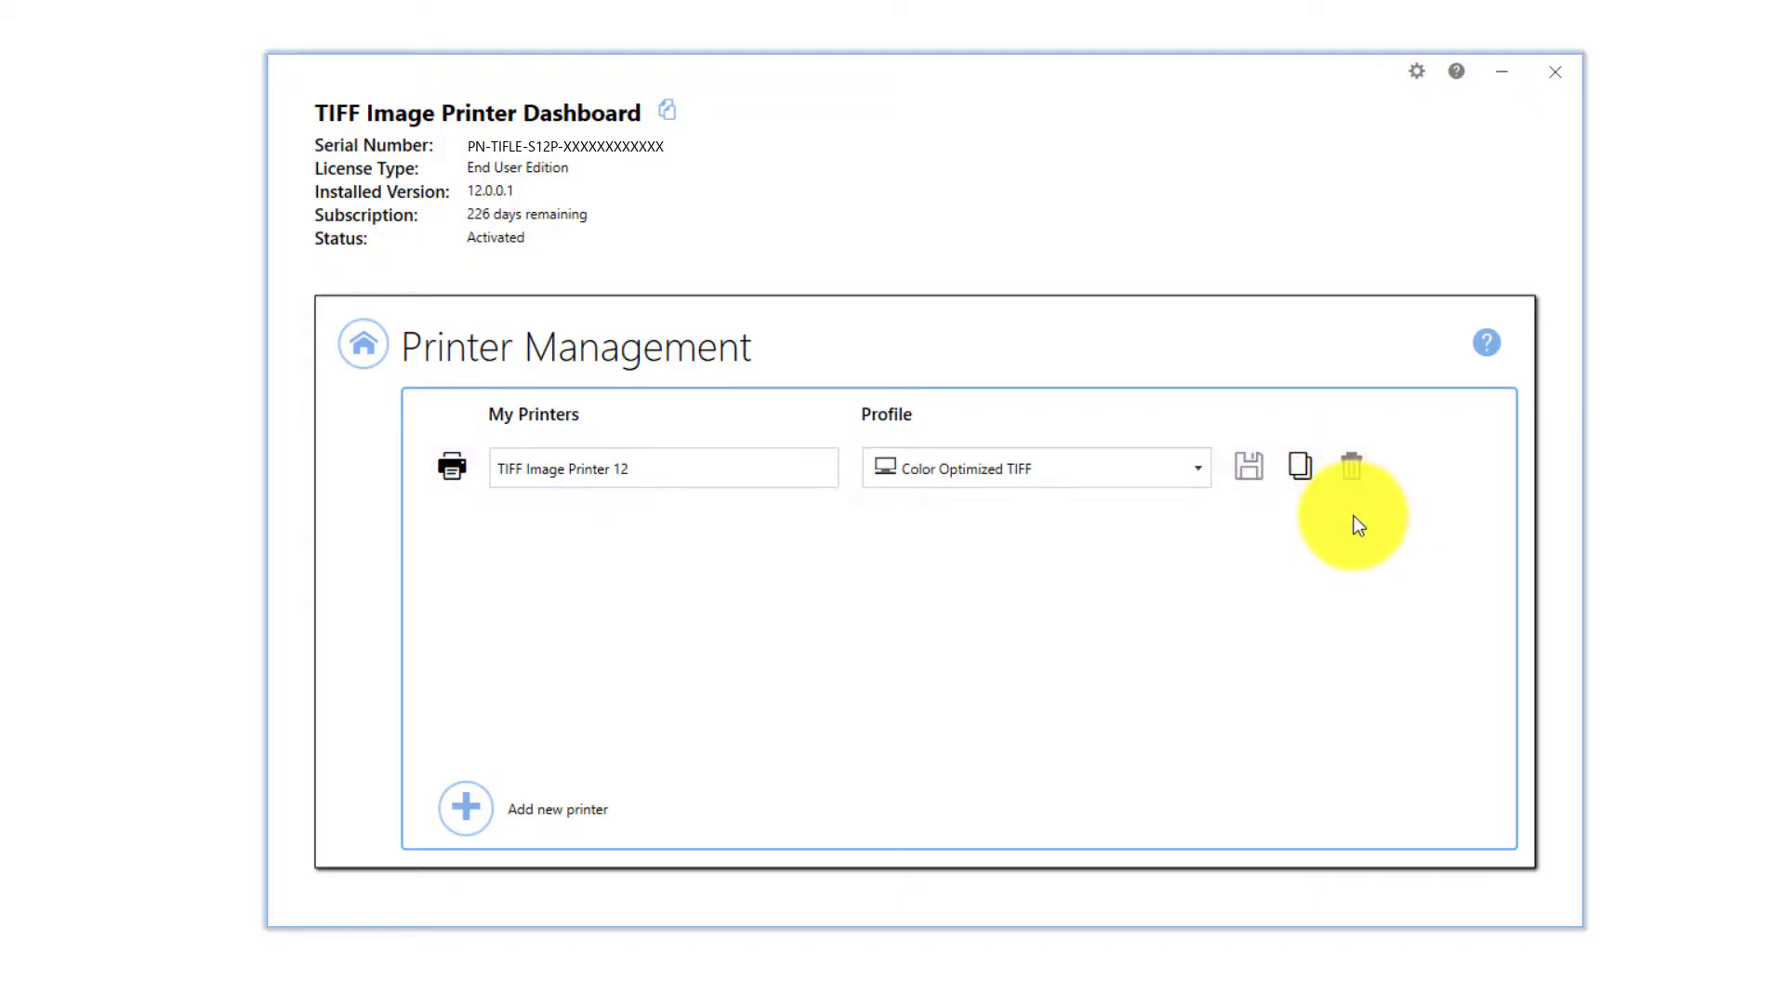
pyautogui.click(1301, 465)
pyautogui.write('Black')
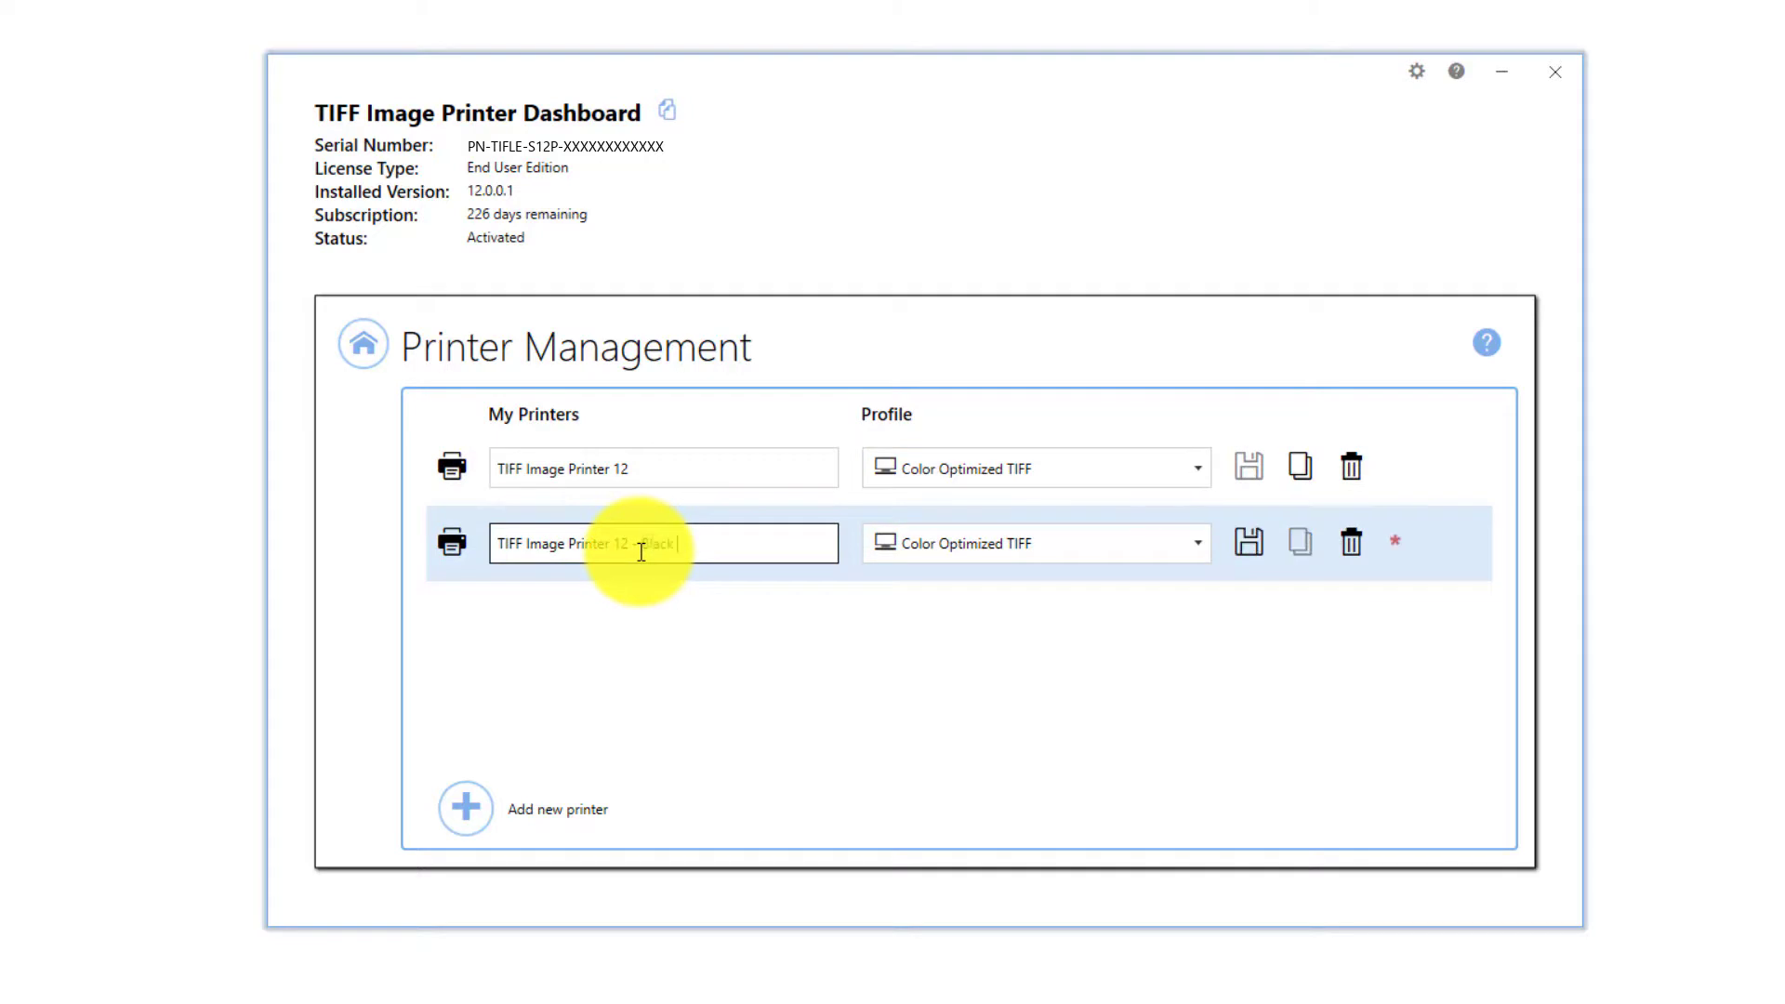
pyautogui.write(' & White')
pyautogui.click(1192, 543)
pyautogui.click(964, 648)
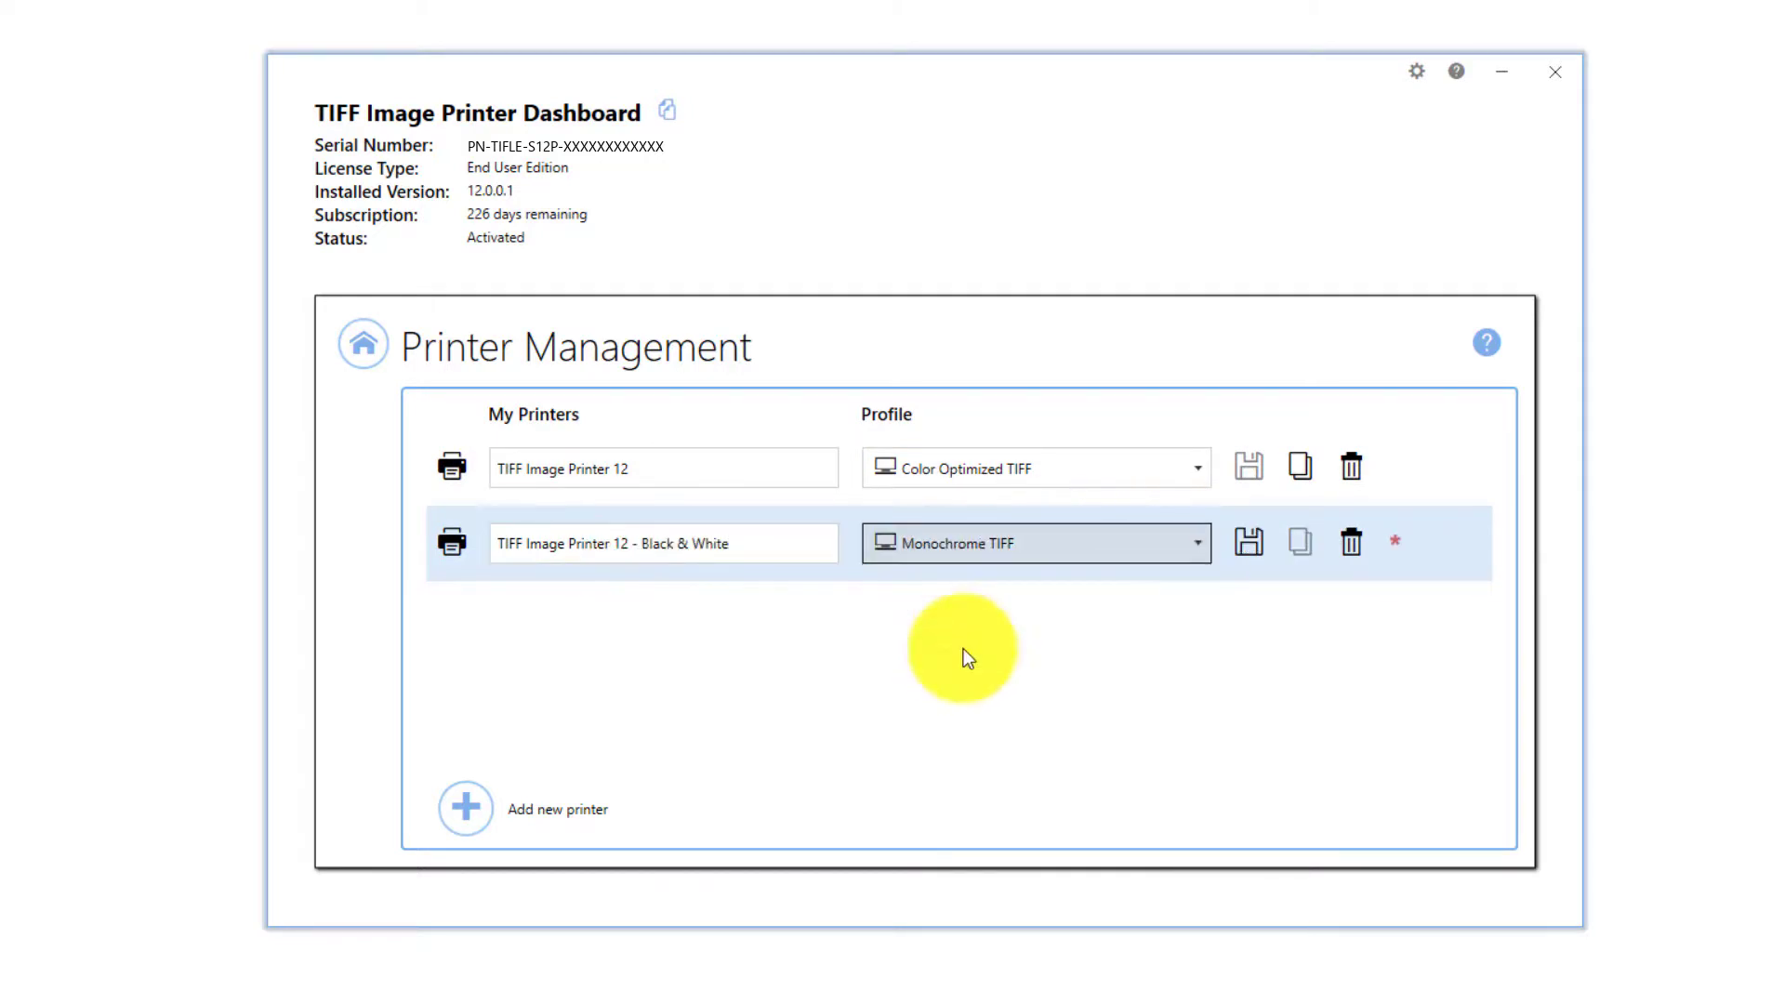
pyautogui.click(1258, 544)
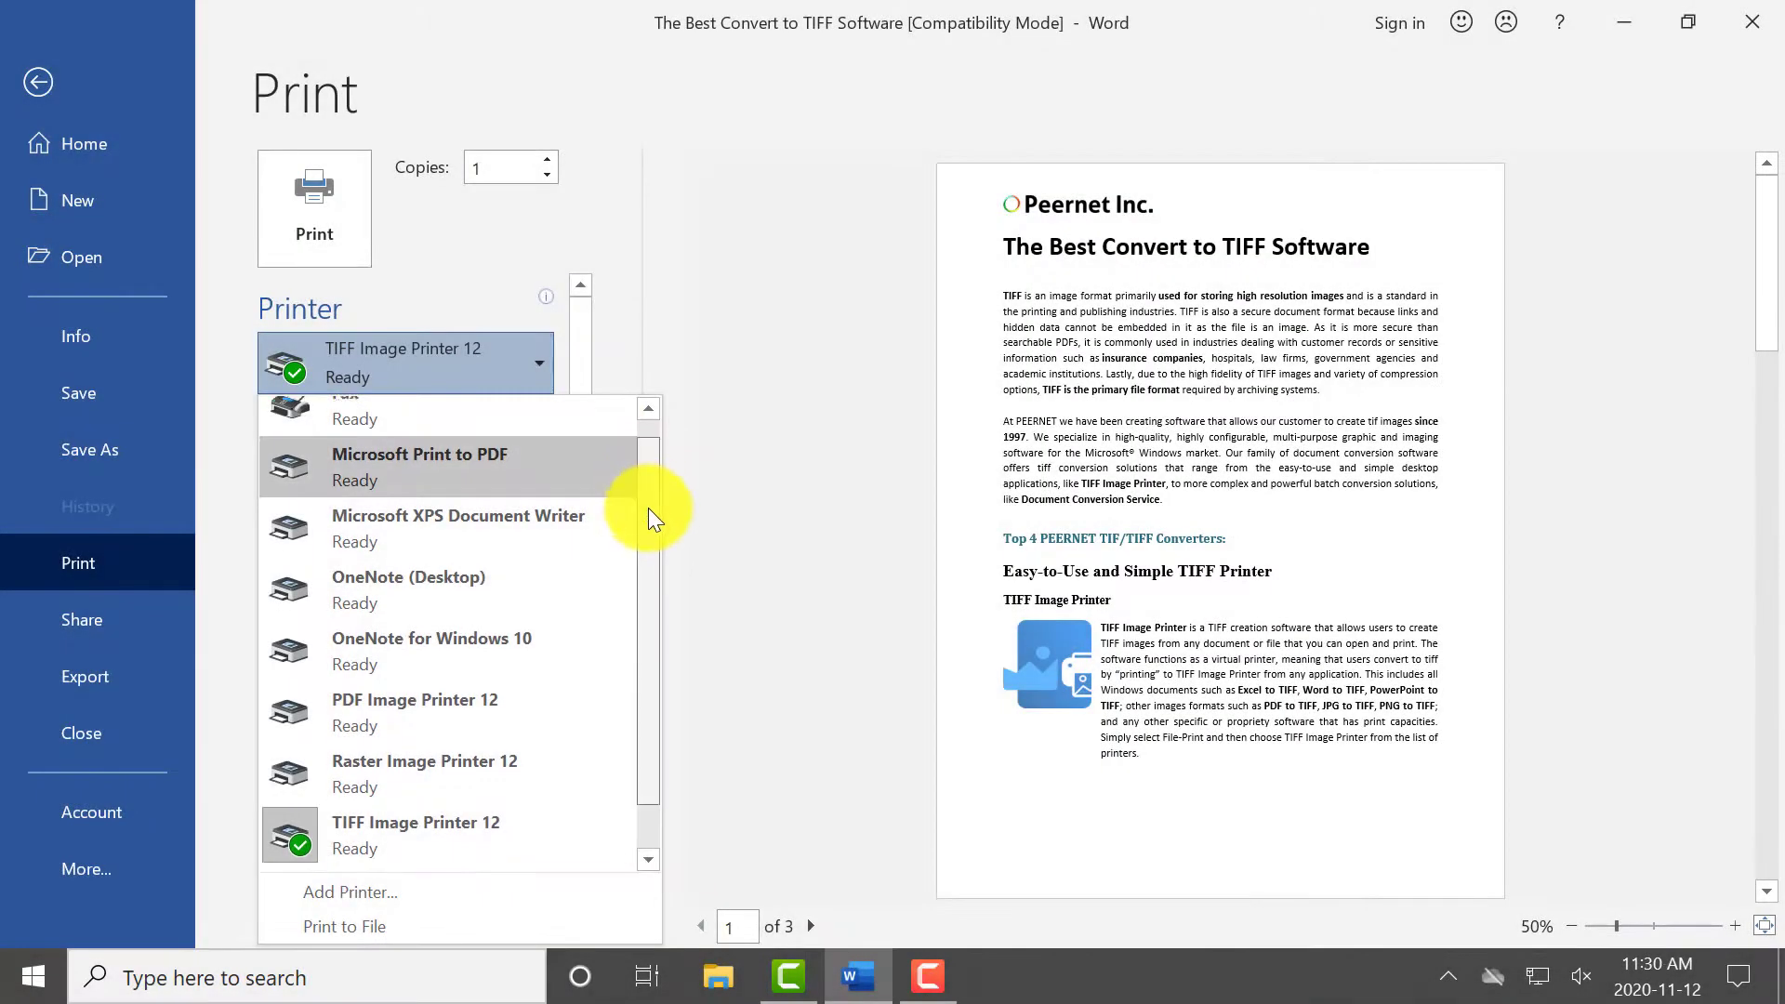
pyautogui.scroll(-1, 626, 705)
# Step: Print the Word document to TIFF Image Printer 12 - Black & White
pyautogui.click(569, 842)
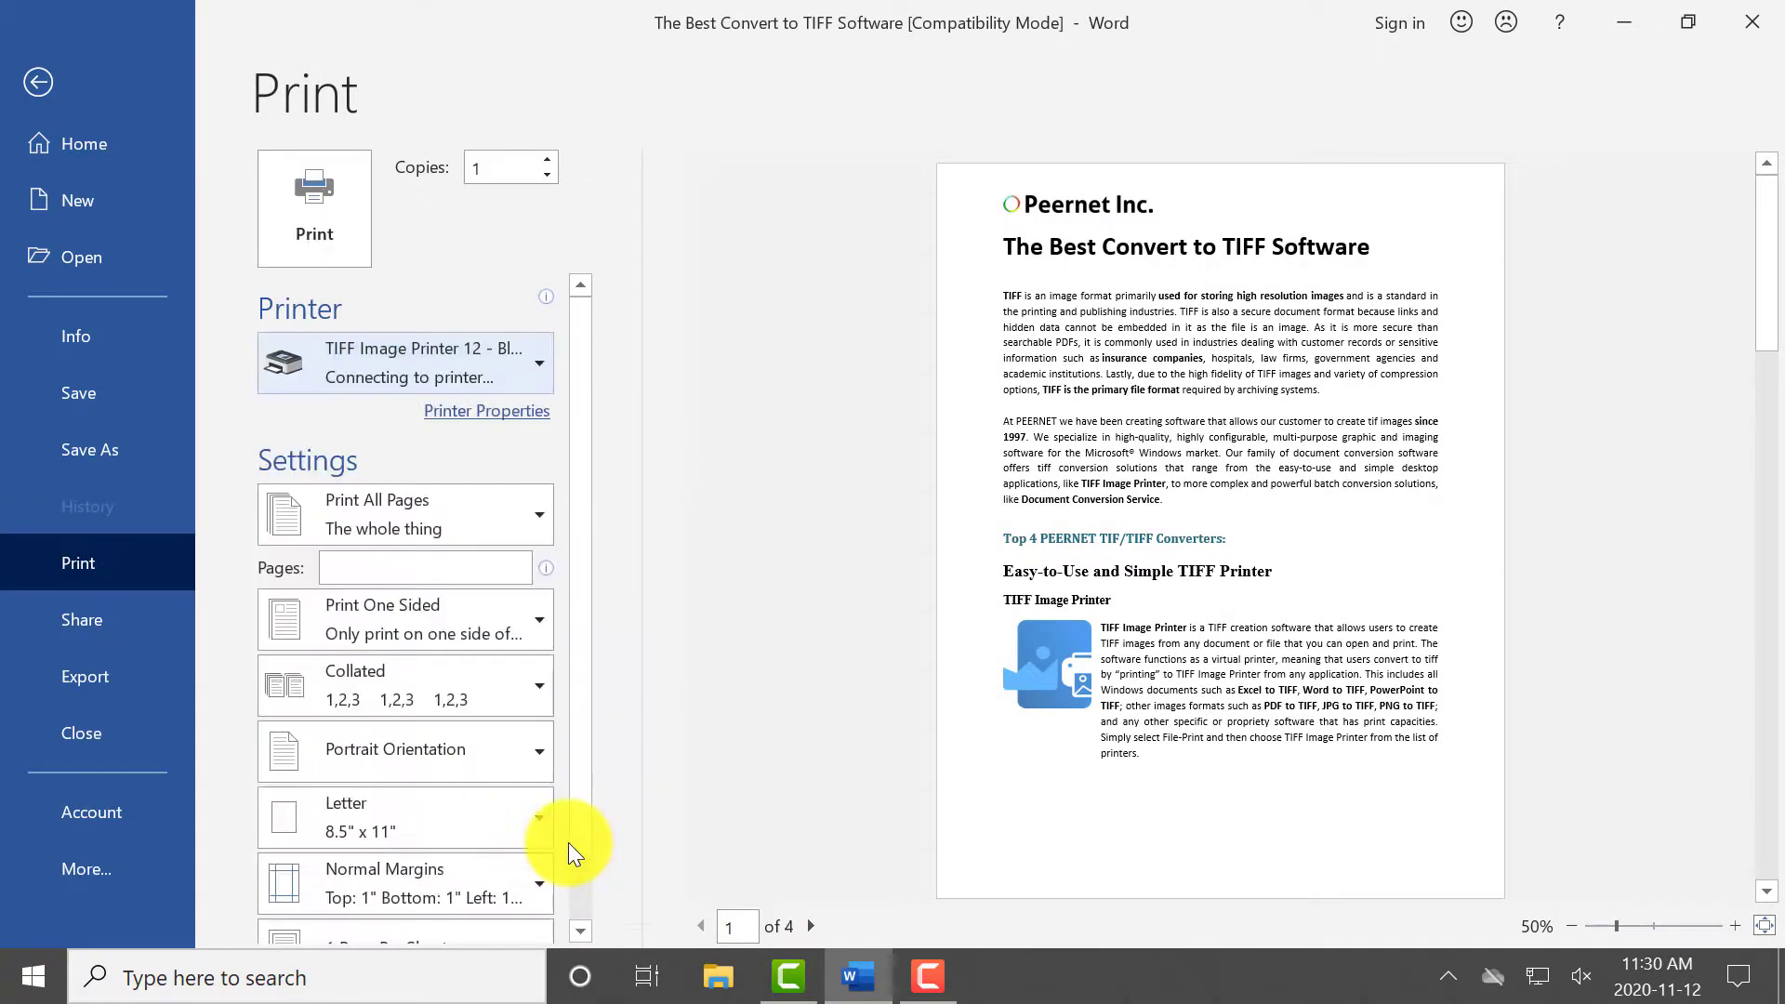
pyautogui.click(359, 224)
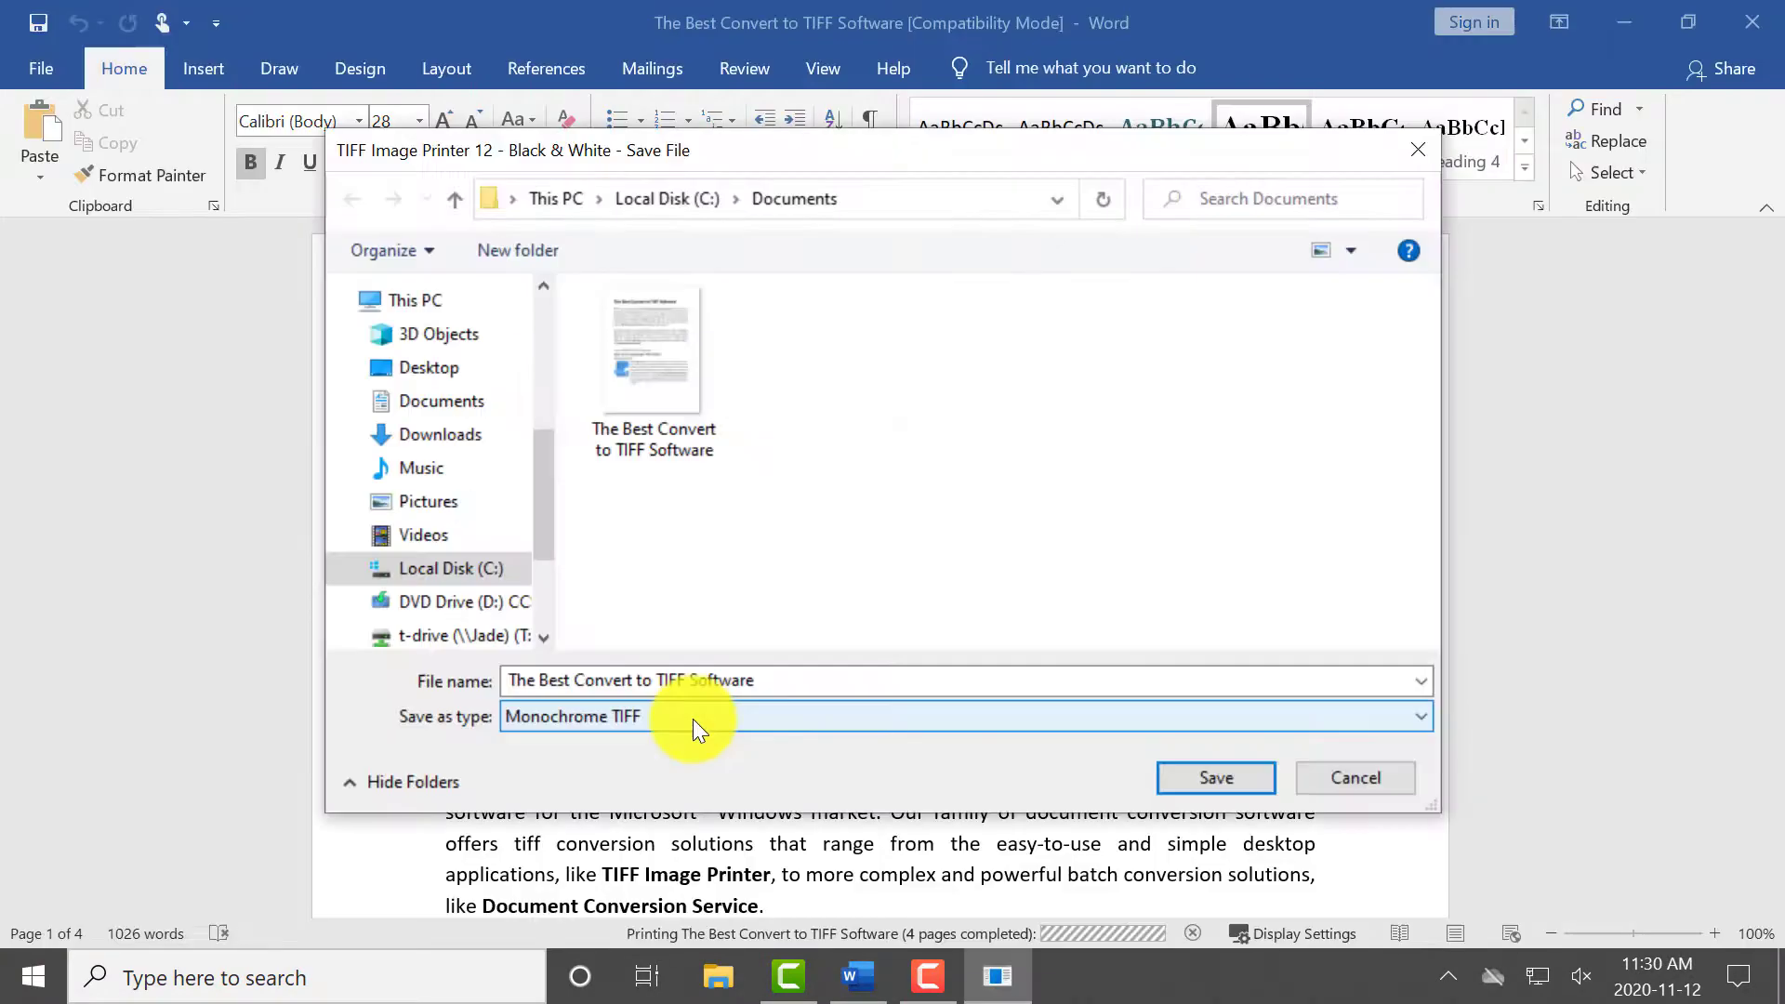